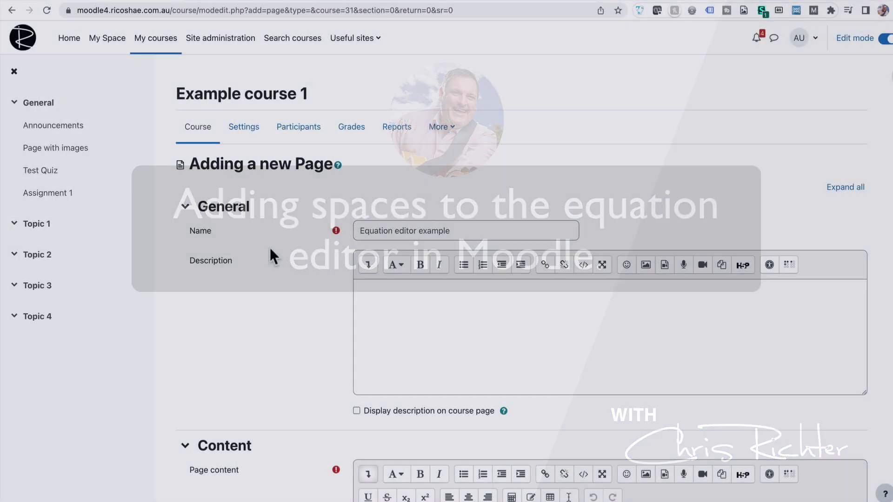
Step: Scroll to Page content, expand the extra toolbar row, and launch the Equation editor
scroll(269, 248, "down", 5)
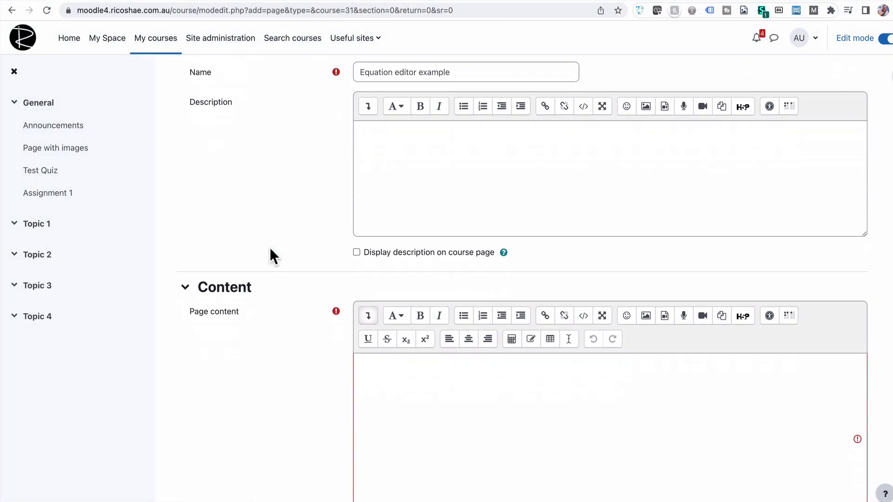
scroll(347, 308, "down", 2)
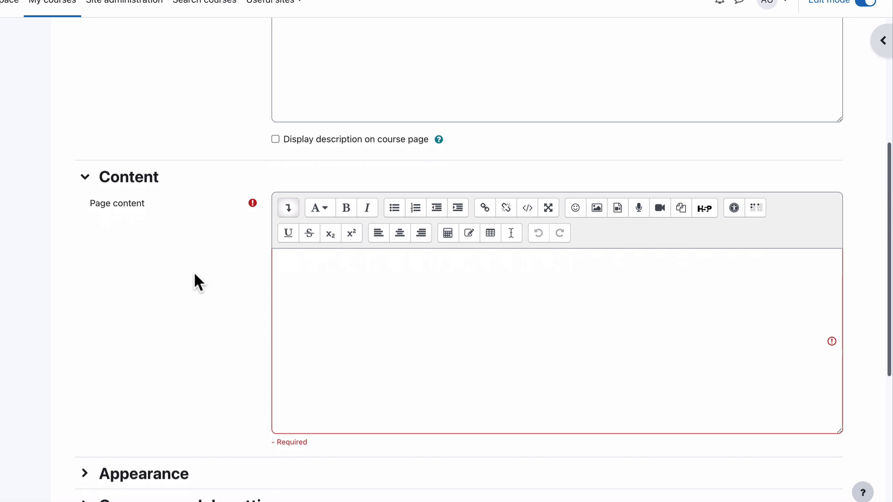
left_click(195, 241)
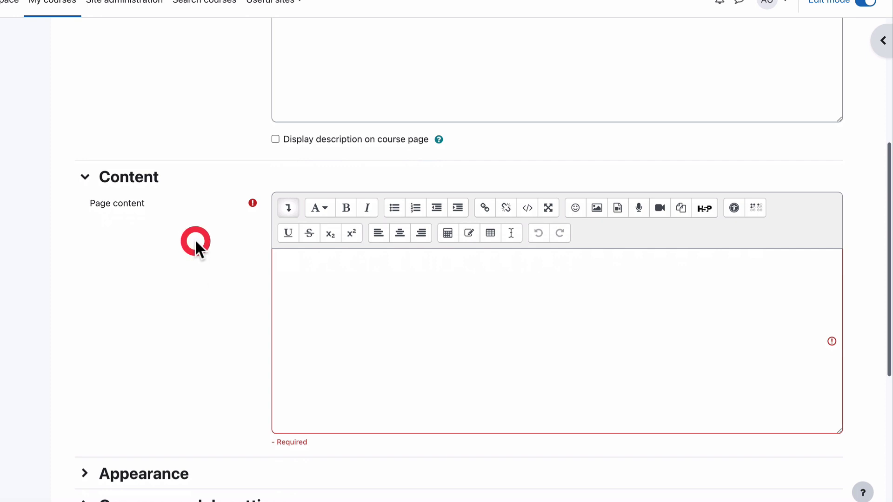
left_click(288, 209)
left_click(288, 209)
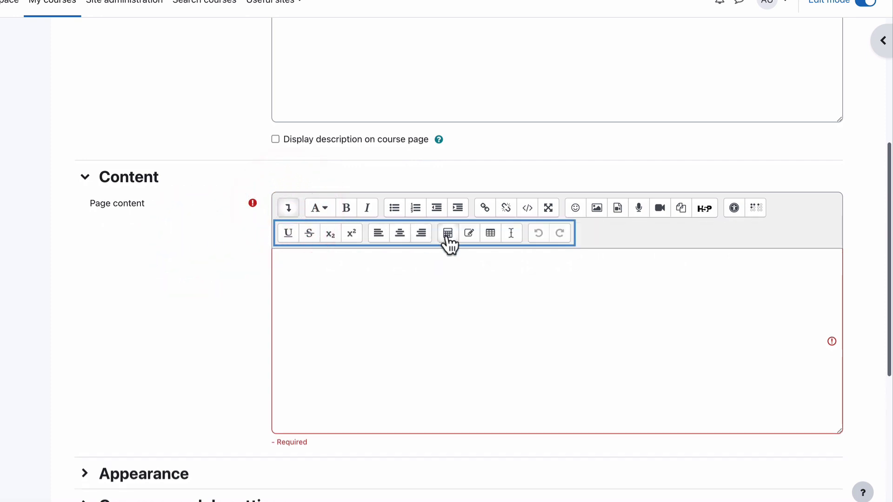
left_click(288, 209)
left_click(288, 209)
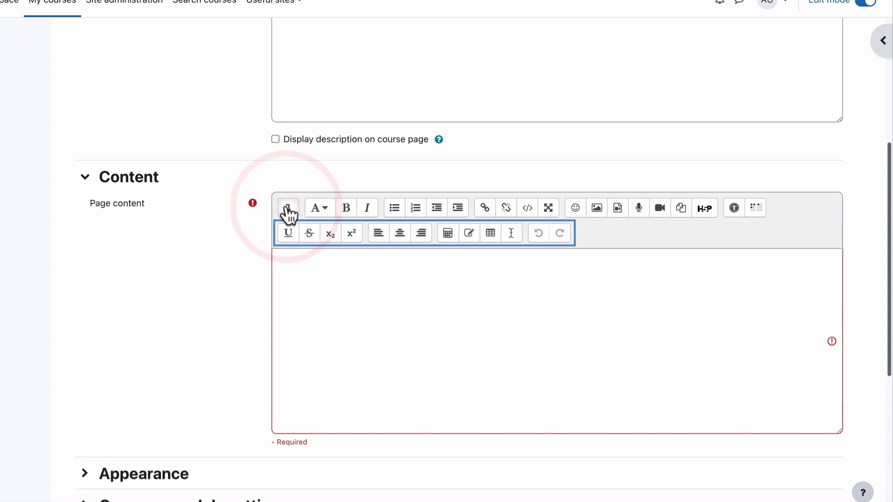
left_click(447, 233)
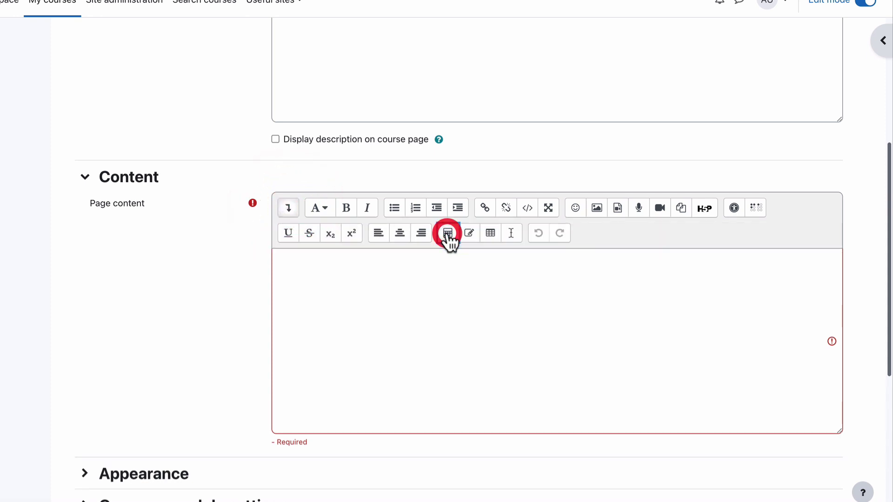
Step: Insert the \frac{a}{b+c} fraction from the Advanced tab and append ' = d' in the TeX field
left_click(445, 84)
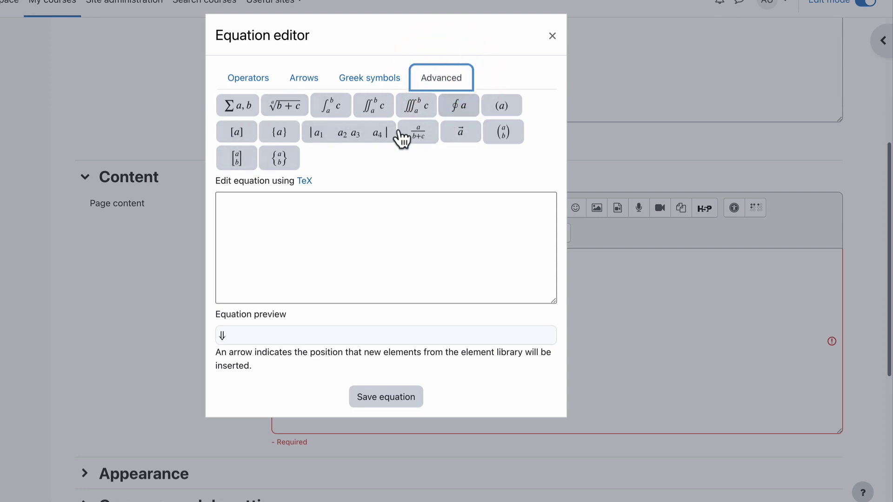
left_click(421, 142)
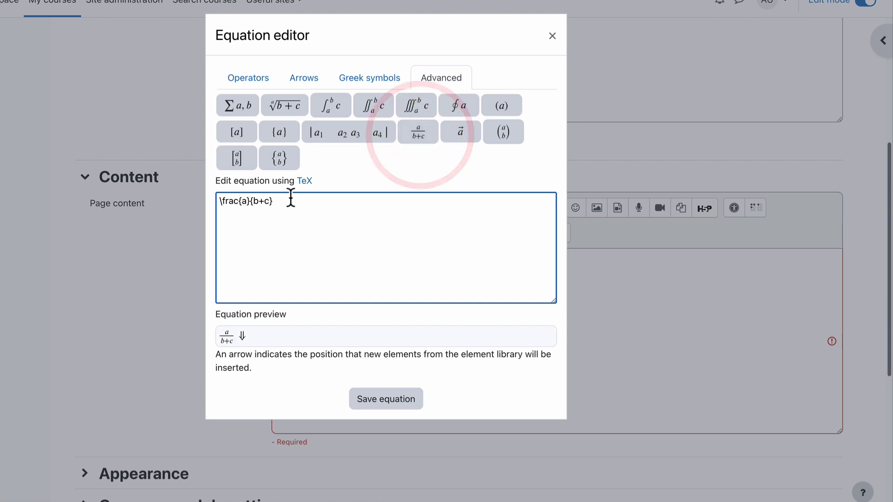
left_click(273, 204)
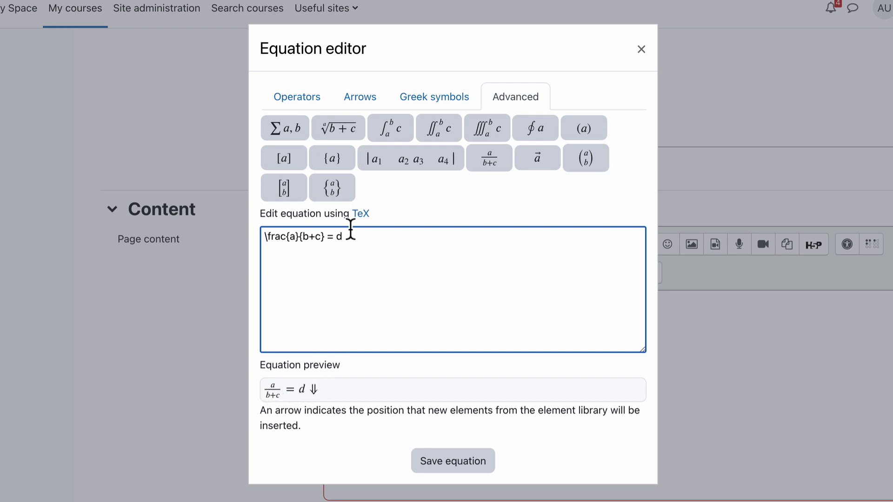
left_click(263, 236)
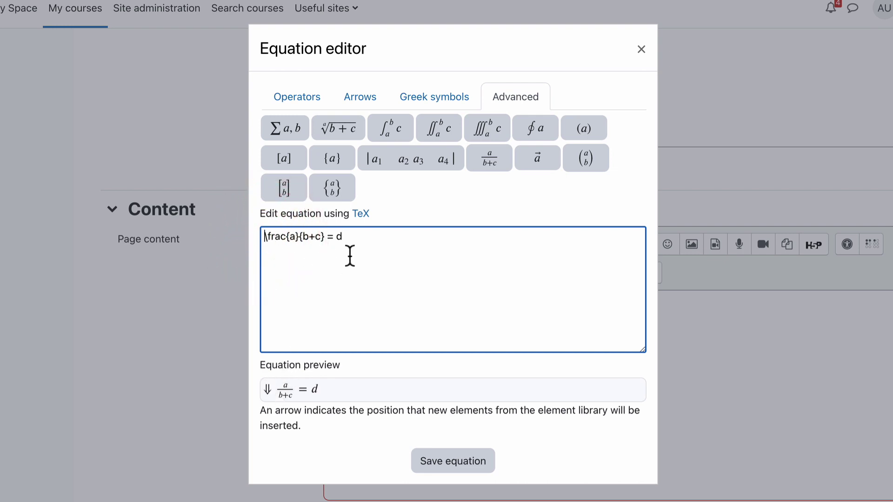
left_click(353, 238)
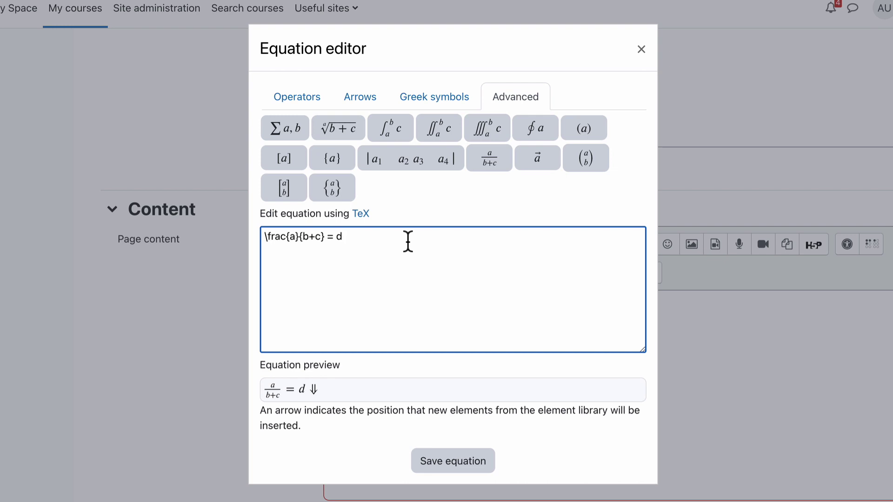
Step: Add spaces around the equals sign and type 'Meter' after d in the TeX field
left_click(328, 237)
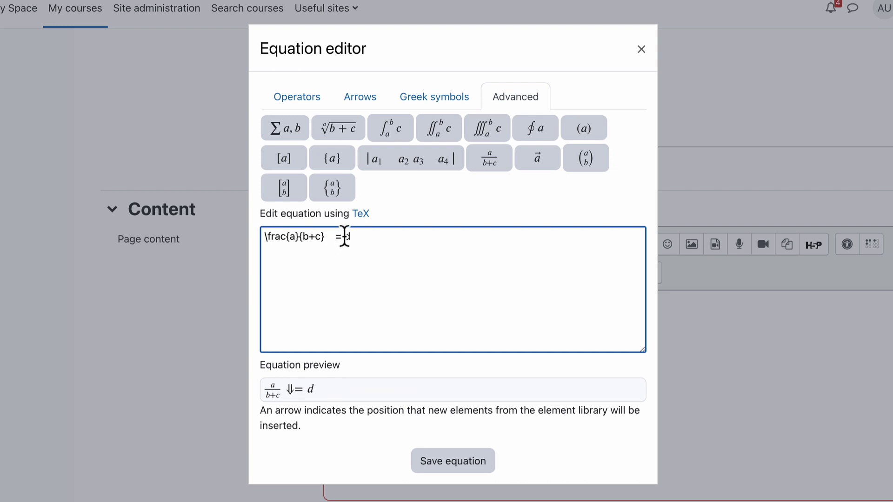
left_click(378, 236)
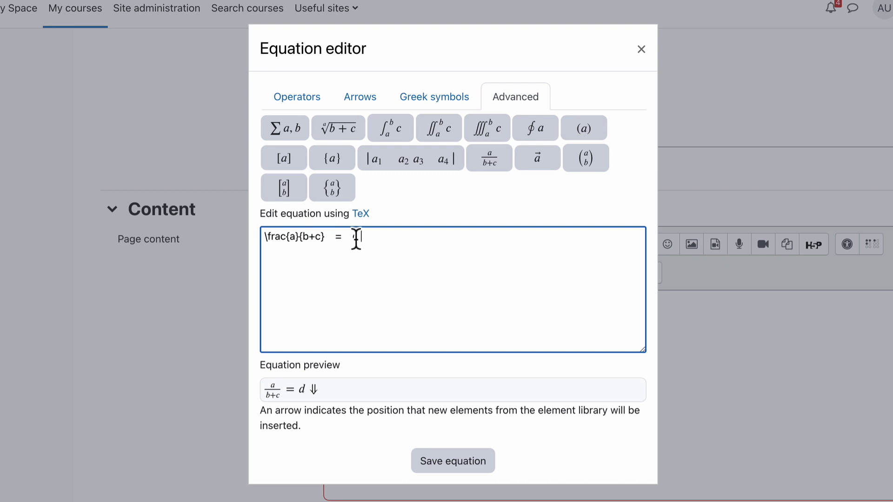
left_click(354, 237)
left_click(364, 239)
type("Meters")
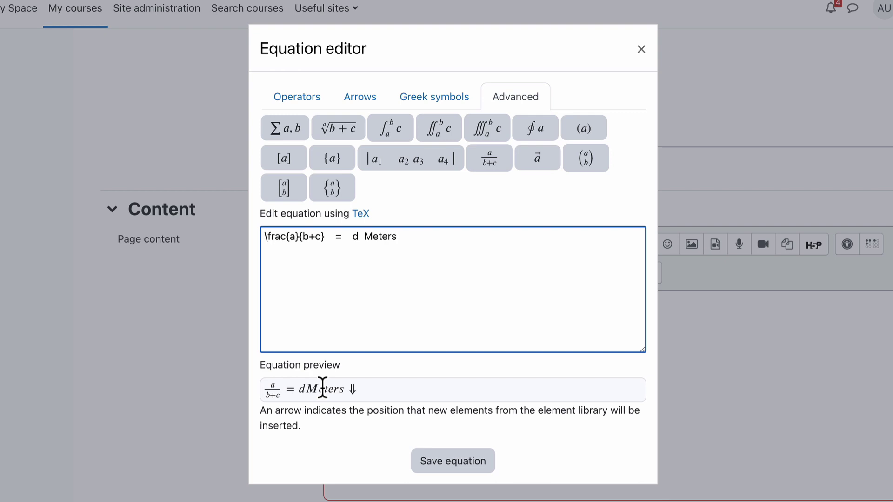
Step: Save the equation into the page content and add extra spaces before Meters
left_click(442, 462)
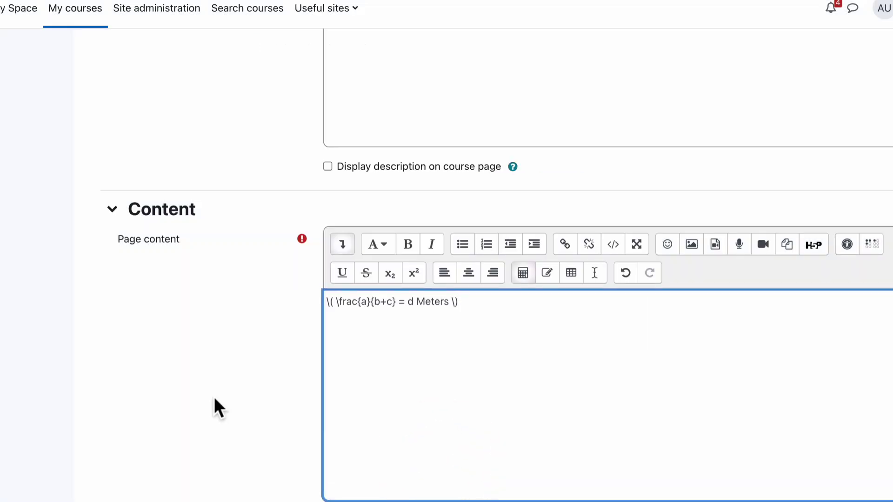
scroll(218, 409, "down", 4)
left_click(418, 120)
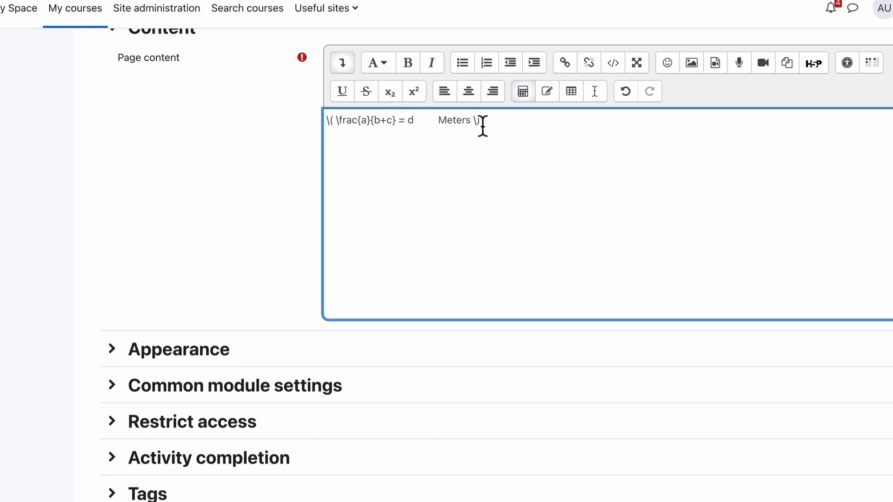
Step: Save and display the page, then select the rendered Meters to check its spacing
scroll(182, 196, "up", 2)
scroll(182, 196, "down", 5)
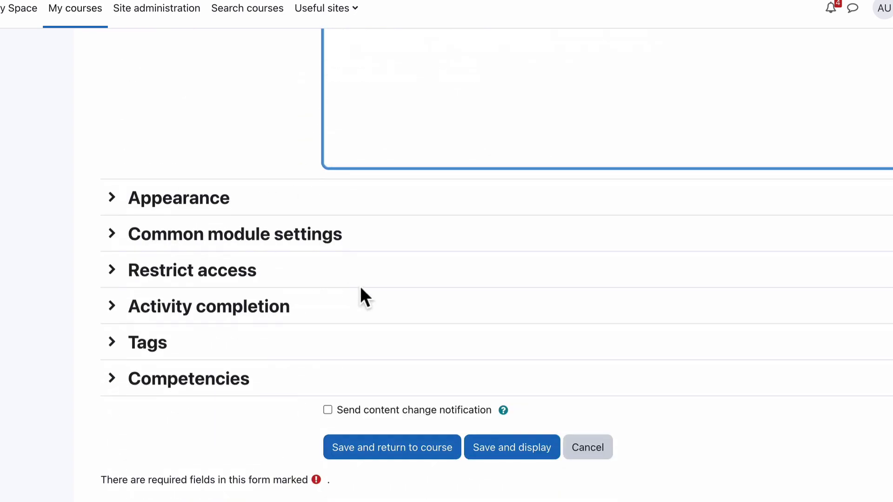
left_click(507, 450)
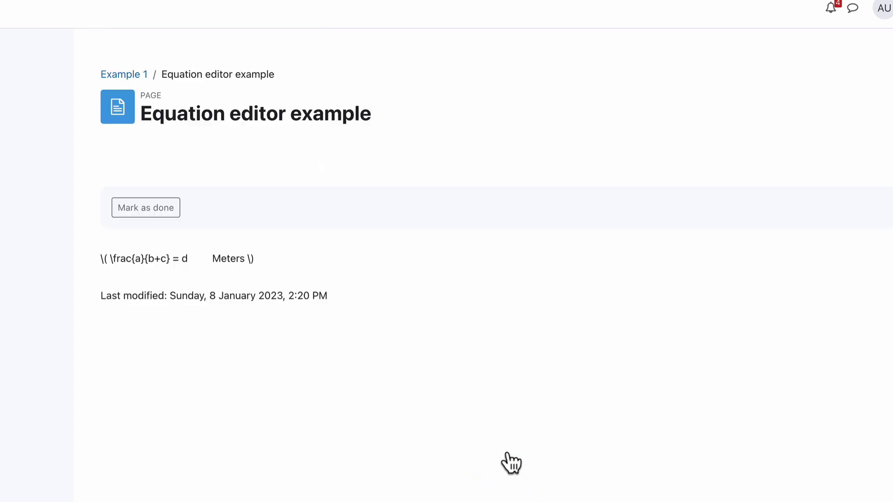
mouse_move(142, 260)
left_mouse_down()
mouse_move(180, 261)
mouse_move(133, 258)
left_mouse_up()
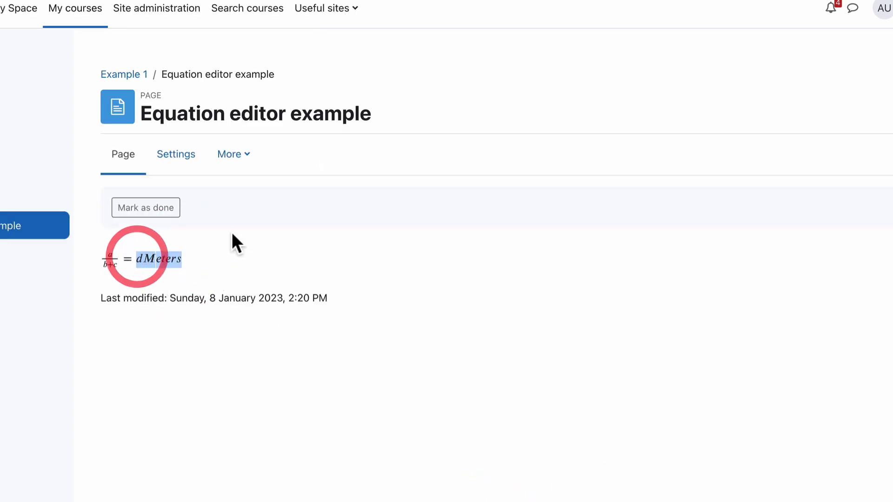
Step: Reopen the page settings and trim the gap before Meters to a single space
left_click(175, 163)
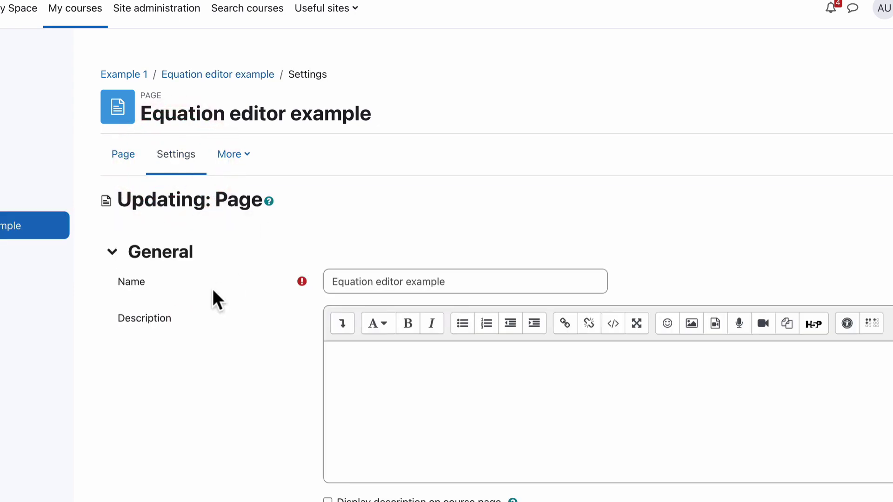
scroll(214, 292, "down", 8)
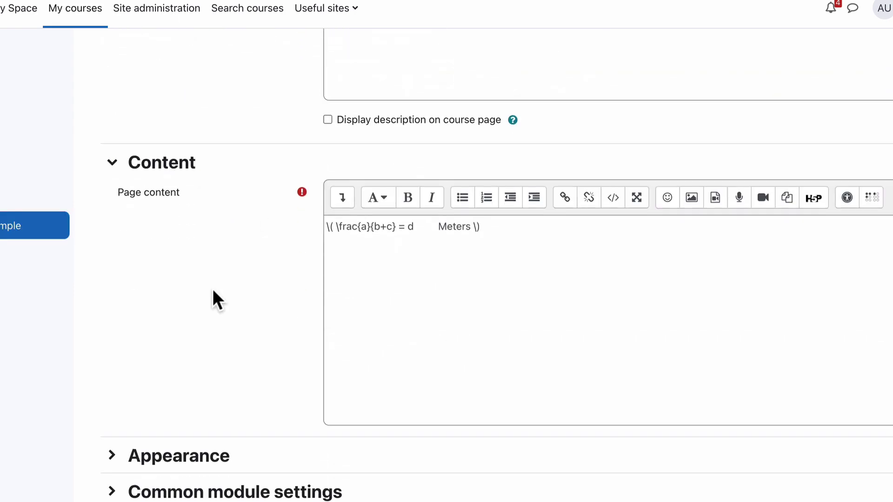
left_click(439, 227)
key("BackSpace")
key("BackSpace")
key("BackSpace")
key("BackSpace")
key("BackSpace")
key("BackSpace")
key("BackSpace")
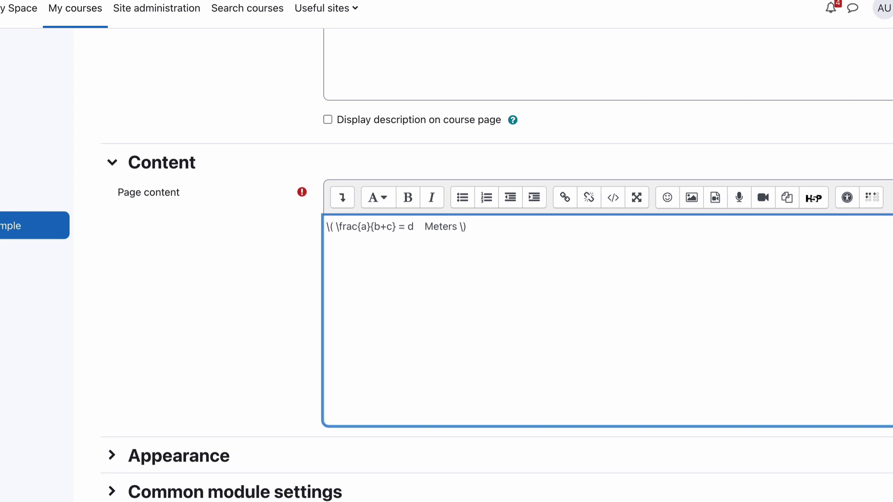
key("BackSpace")
Step: Reopen the equation in the Equation editor and select its whole TeX text
left_click(346, 196)
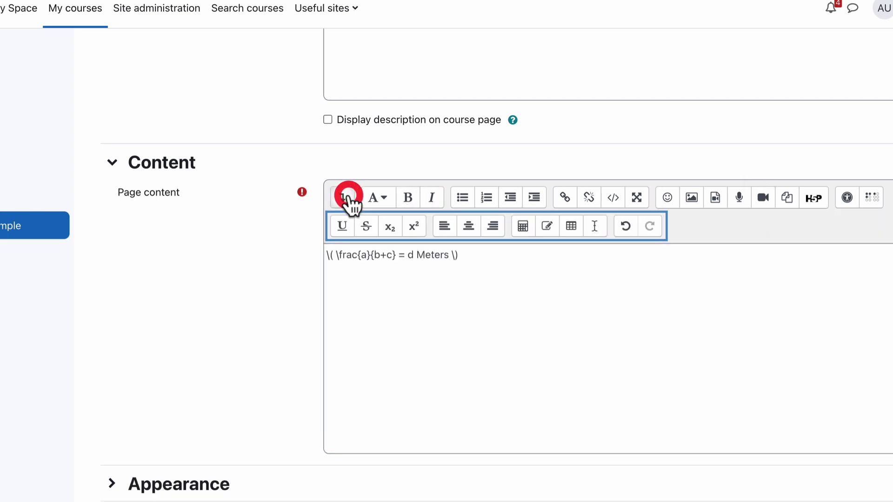
left_click(408, 254)
left_click(399, 255)
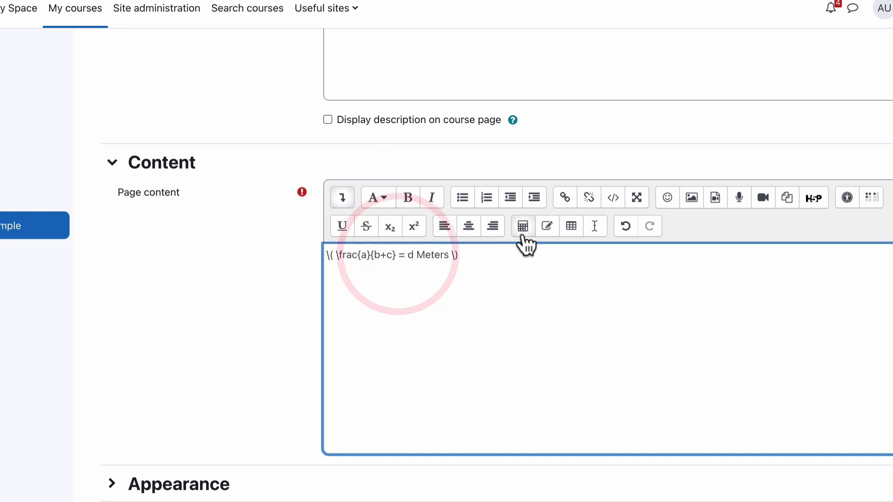
left_click(522, 227)
left_click_drag(418, 281, 265, 284)
Step: Remove the extra spaces around = and the space between d and Meters in the TeX field
left_click(350, 281)
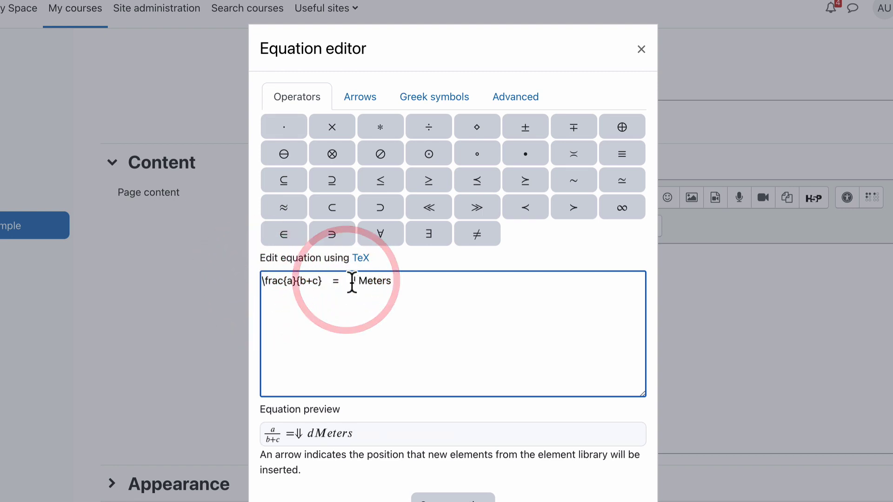
left_click(351, 281)
key("BackSpace")
key("BackSpace")
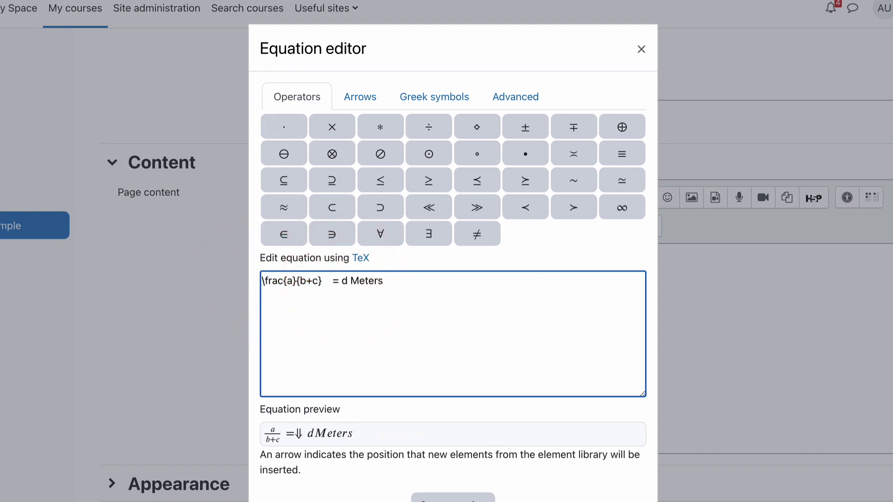
key("BackSpace")
key("BackSpace")
key("BackSpace")
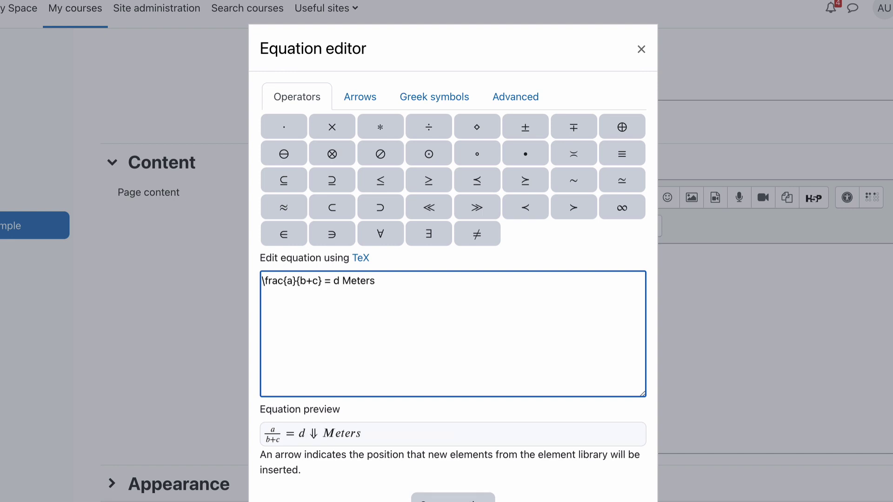
key("BackSpace")
Step: Type a backslash between d and Meters, then select it to verify its position
type("\\")
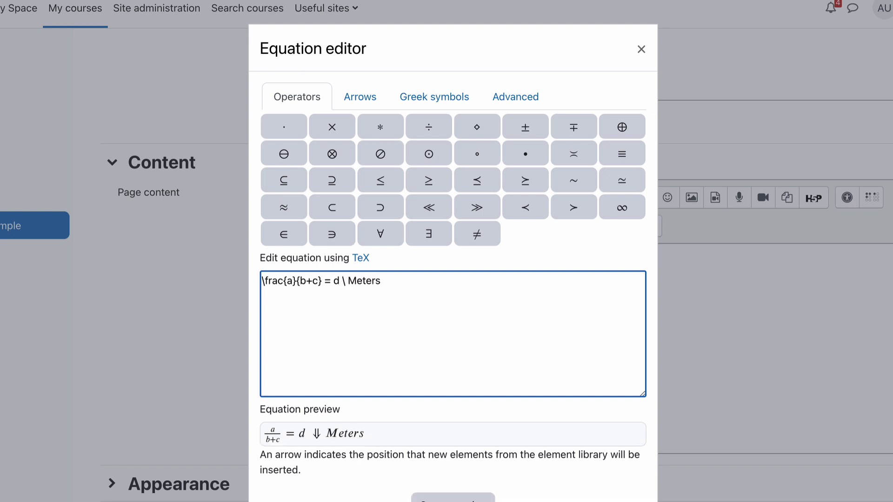
left_click(390, 282)
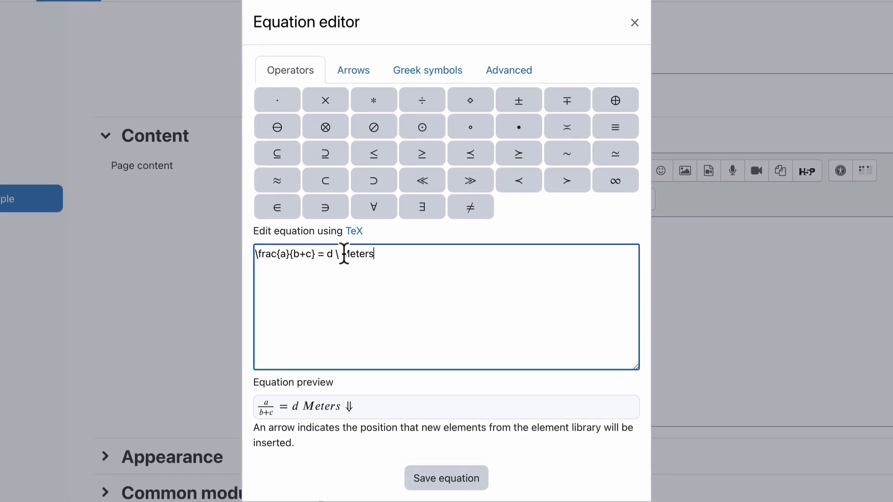
double_click(338, 253)
left_click(334, 253)
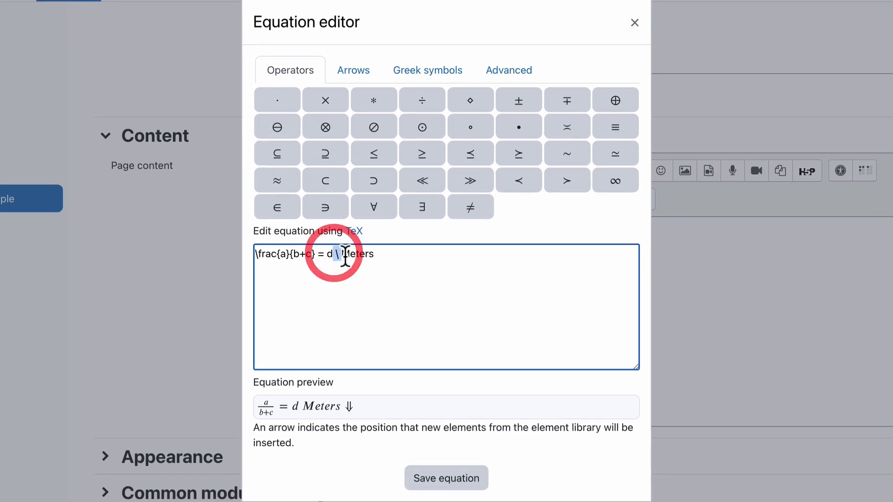
left_click(347, 256)
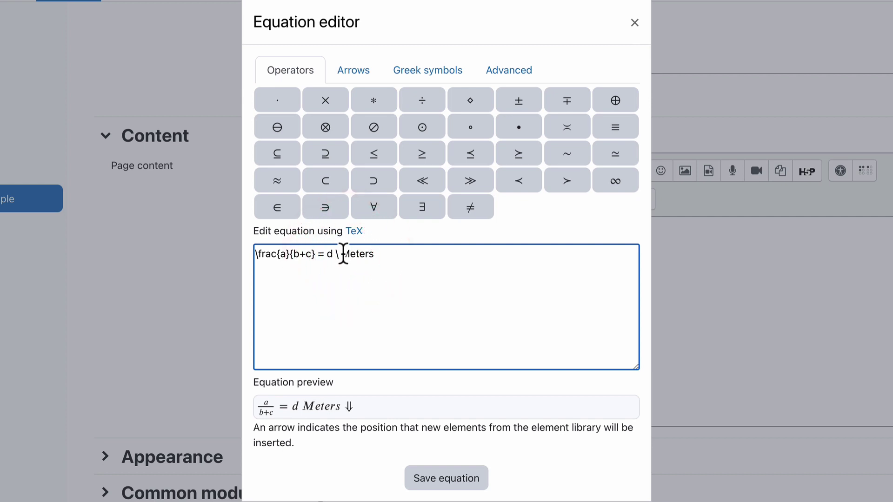
double_click(337, 253)
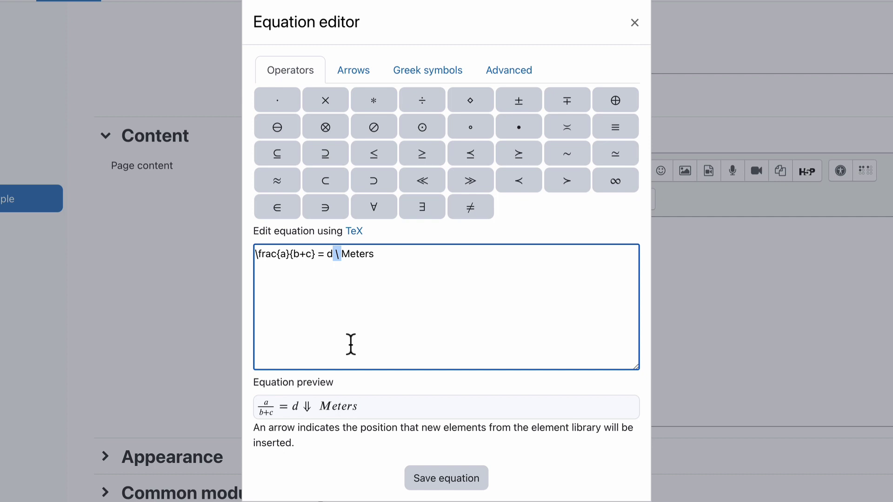
Step: Type '\ \' between d and Meters and check the gap in the preview
type("\\  \\")
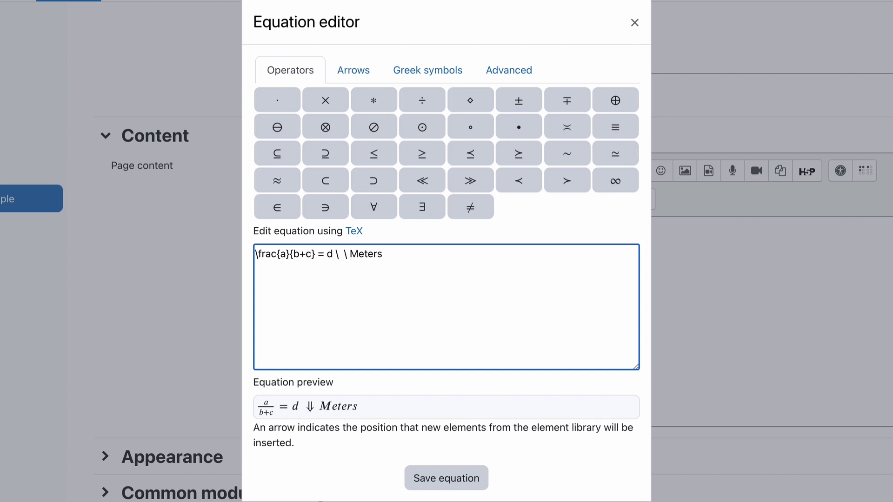
left_click(396, 260)
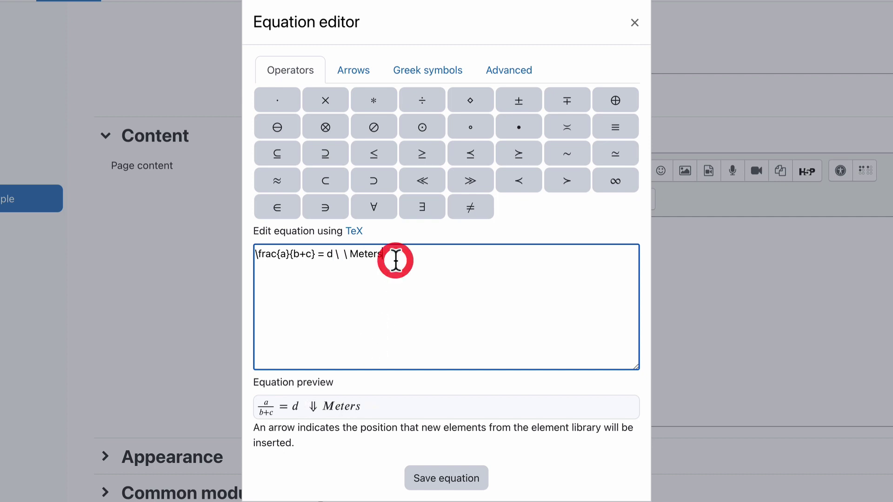
left_click(300, 406)
left_click_drag(303, 406, 305, 407)
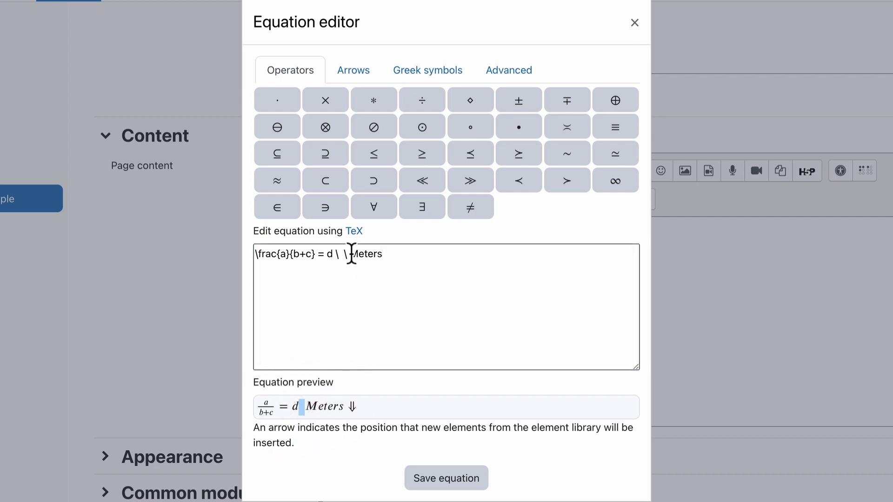
Step: Delete the stray backslash before Meters and save the equation into the page content
left_click(350, 254)
key("BackSpace")
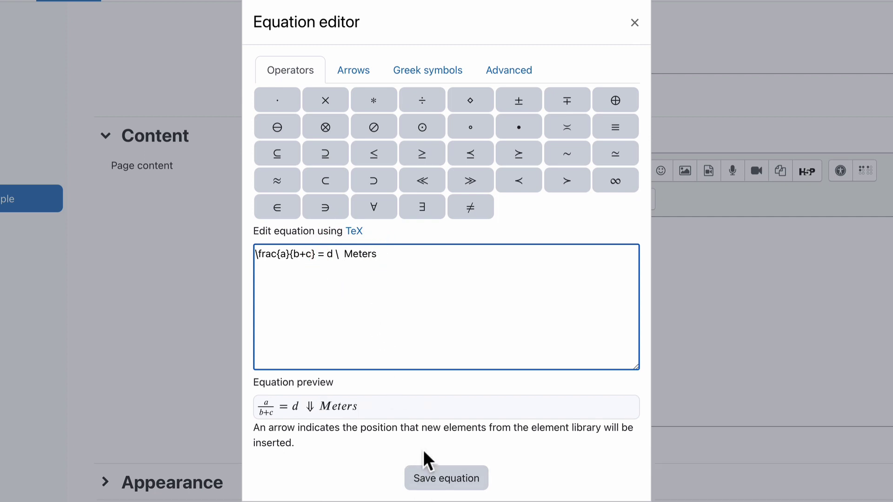
left_click(431, 486)
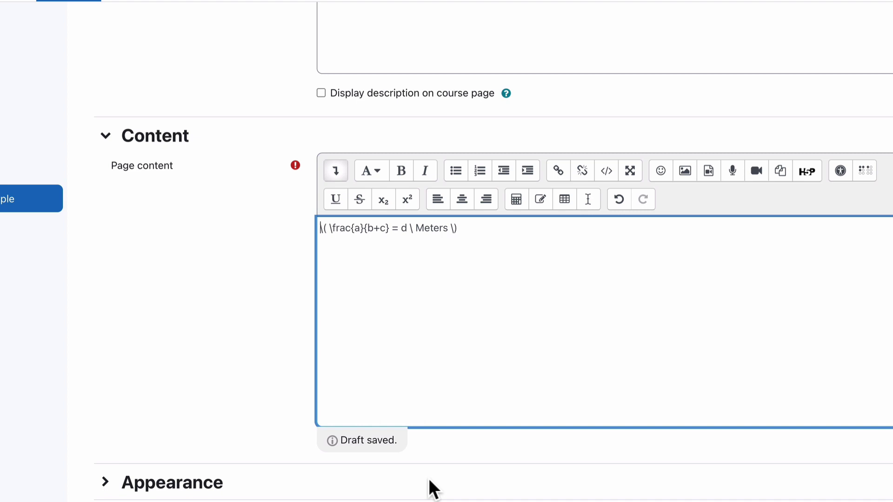
Step: Save and display the page, then highlight the space and Meters in the rendered equation
scroll(293, 442, "down", 7)
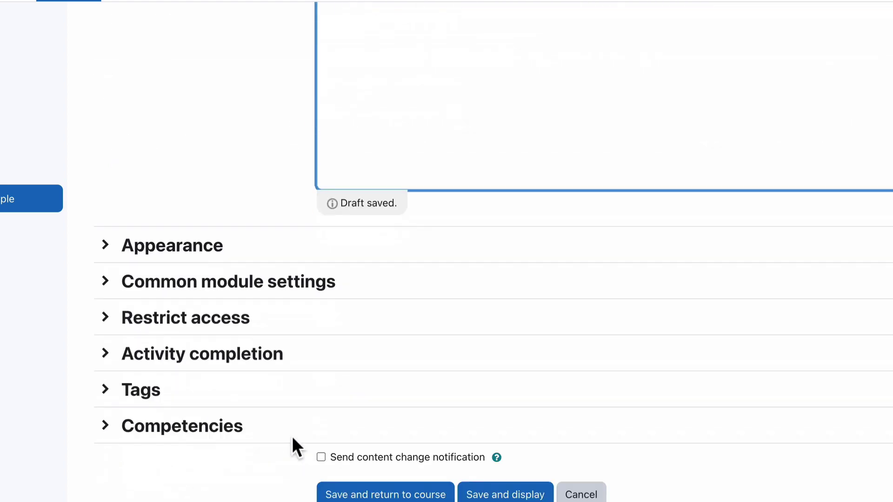
left_click(482, 422)
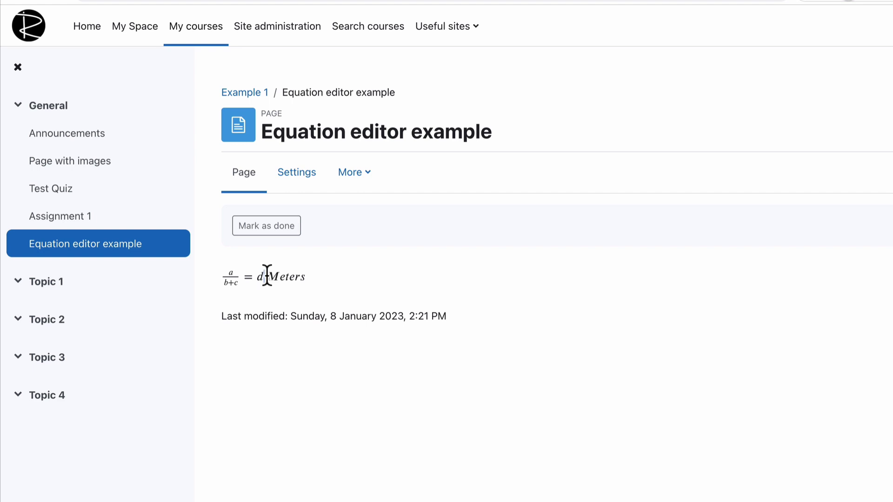
left_click_drag(266, 275, 258, 276)
left_click(258, 277)
left_click_drag(265, 276, 306, 276)
left_click(399, 305)
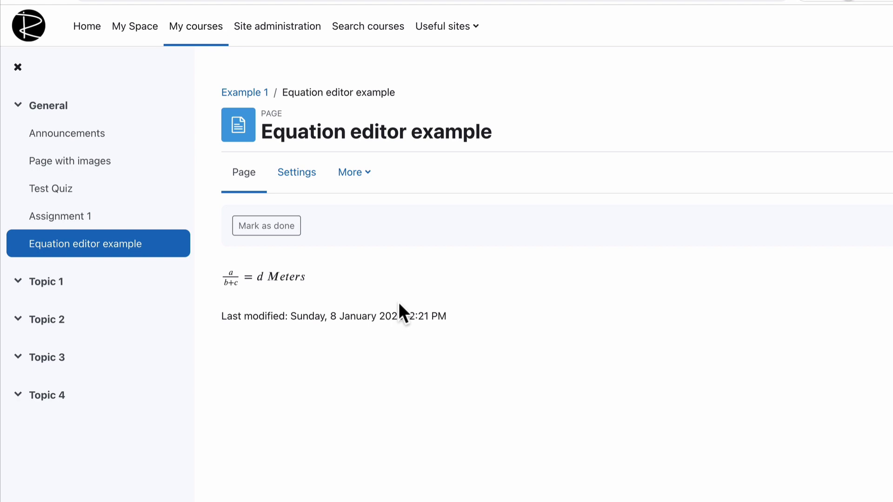